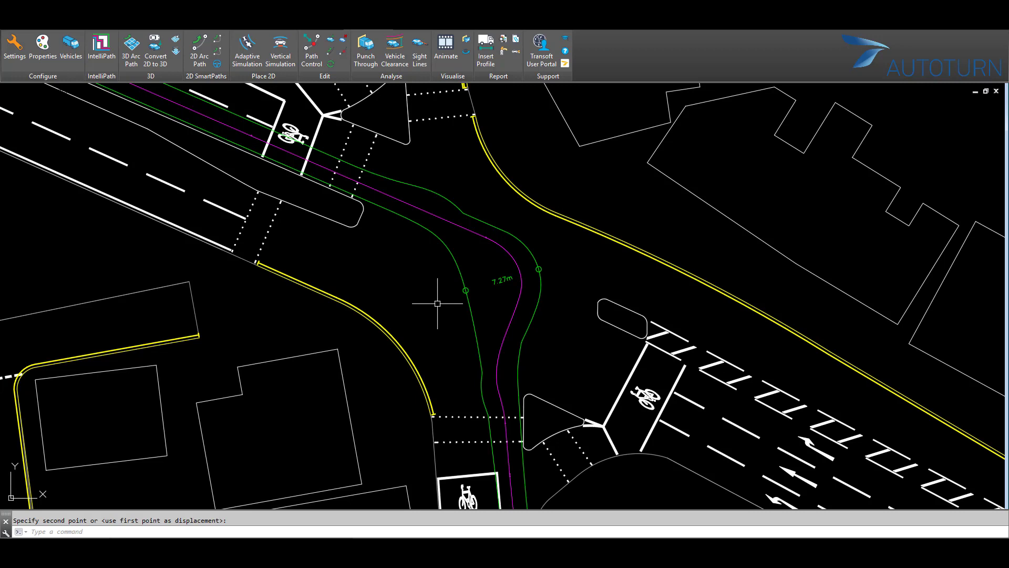
Place a vehicle outline on the swept path at the lower exit.
left_click(331, 41)
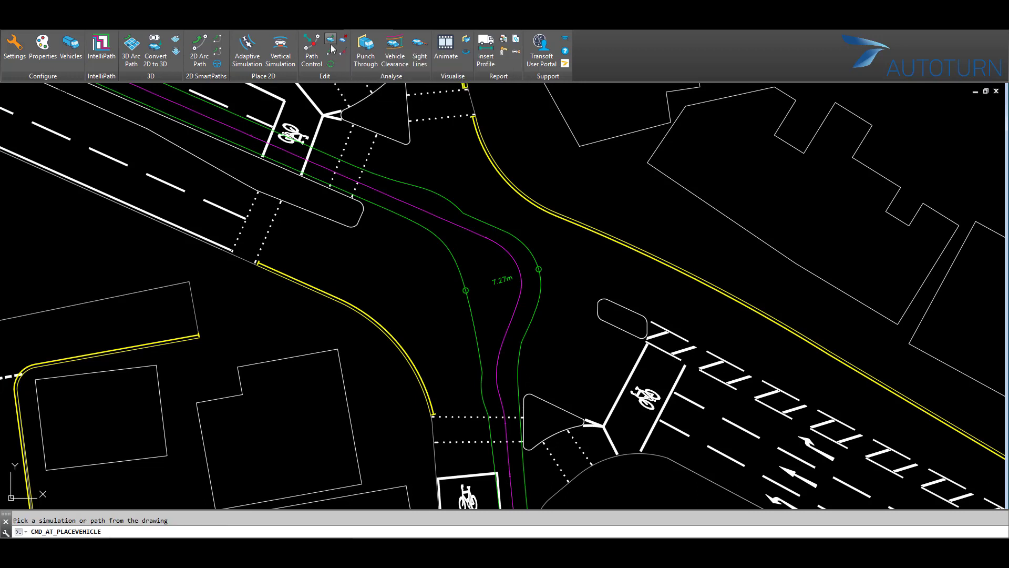
left_click(243, 133)
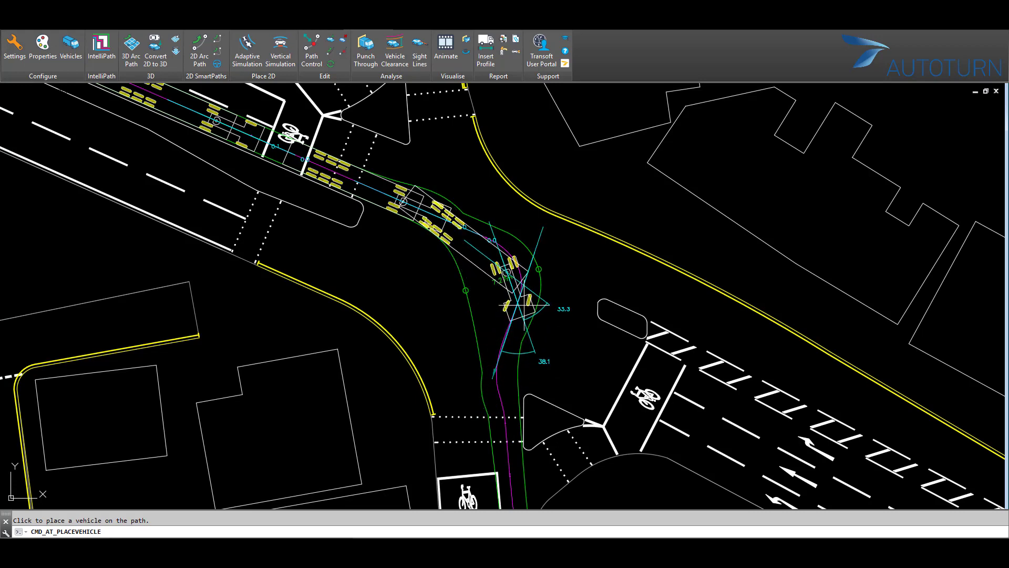
left_click(503, 402)
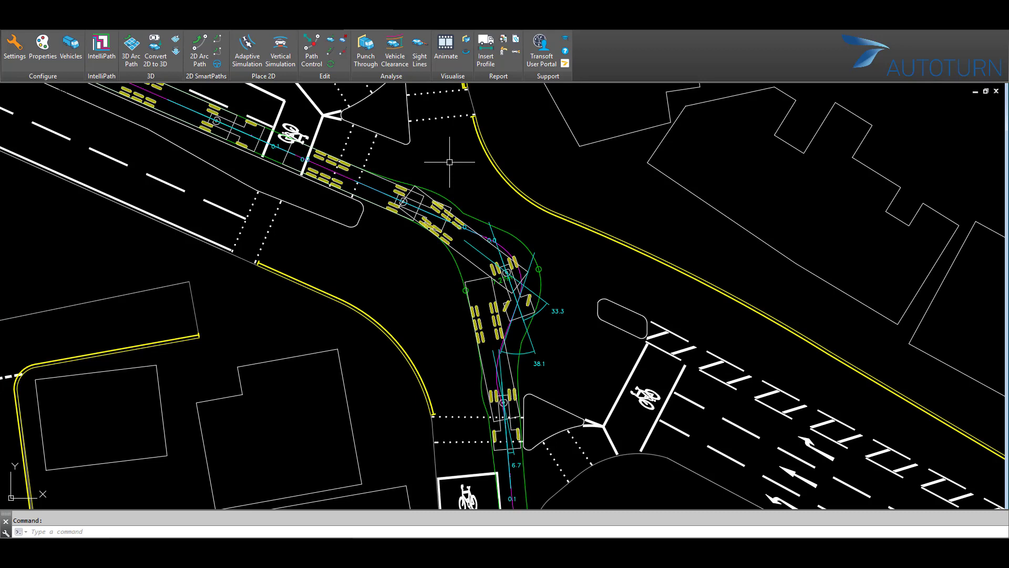
Delete the extra vehicles on the upper approach and the lower exit path.
left_click(343, 51)
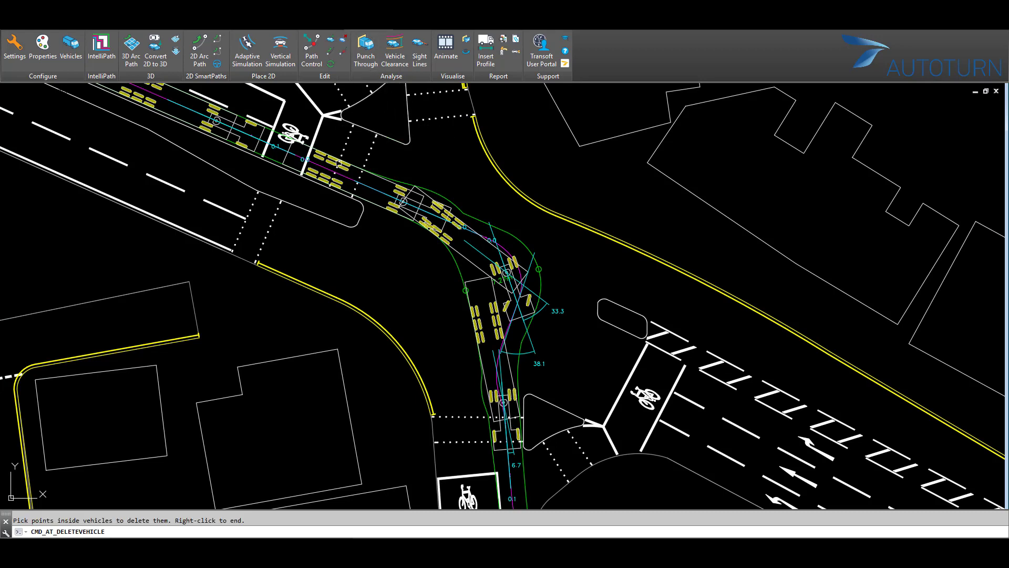
left_click(332, 165)
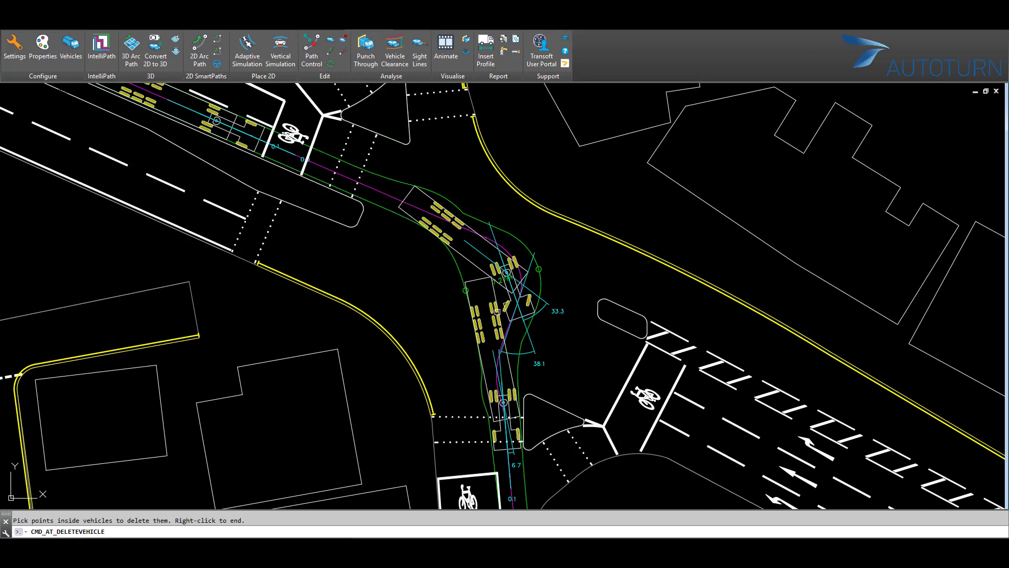
left_click(492, 312)
right_click(402, 300)
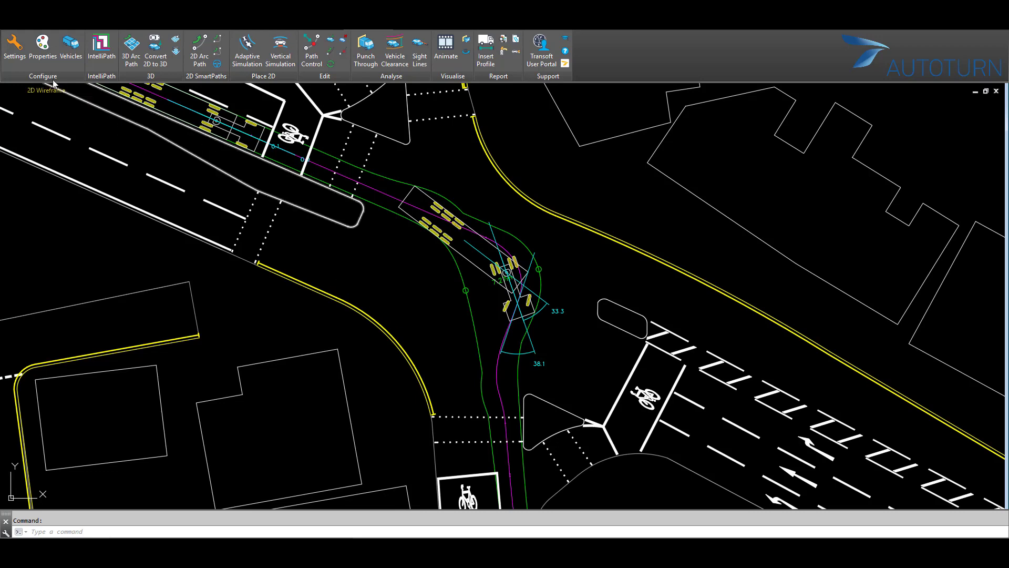
Set 2D simulation vehicles to draw Red and Filled, then view the envelope and hatching settings.
left_click(42, 46)
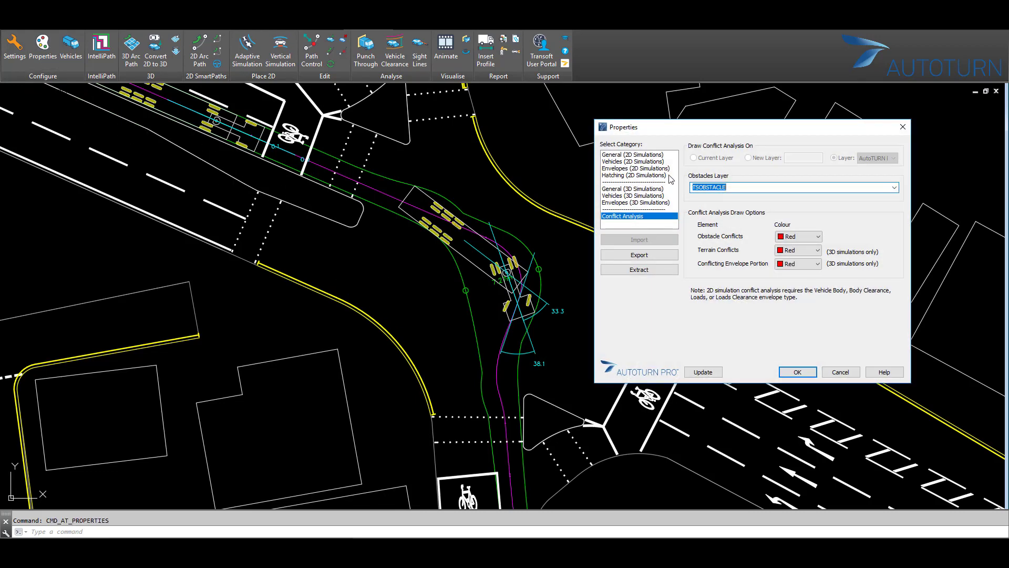
left_click(649, 155)
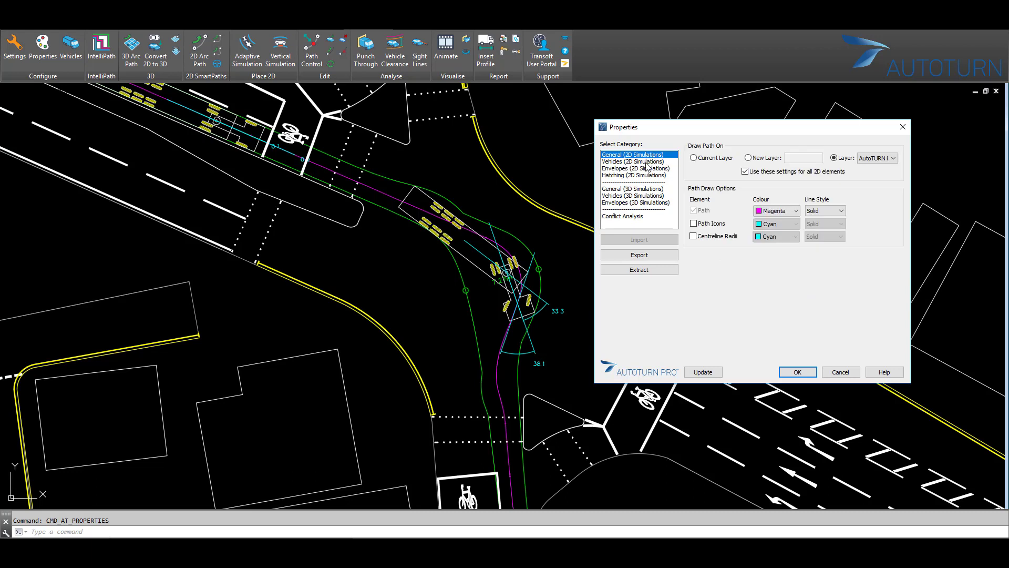
left_click(646, 161)
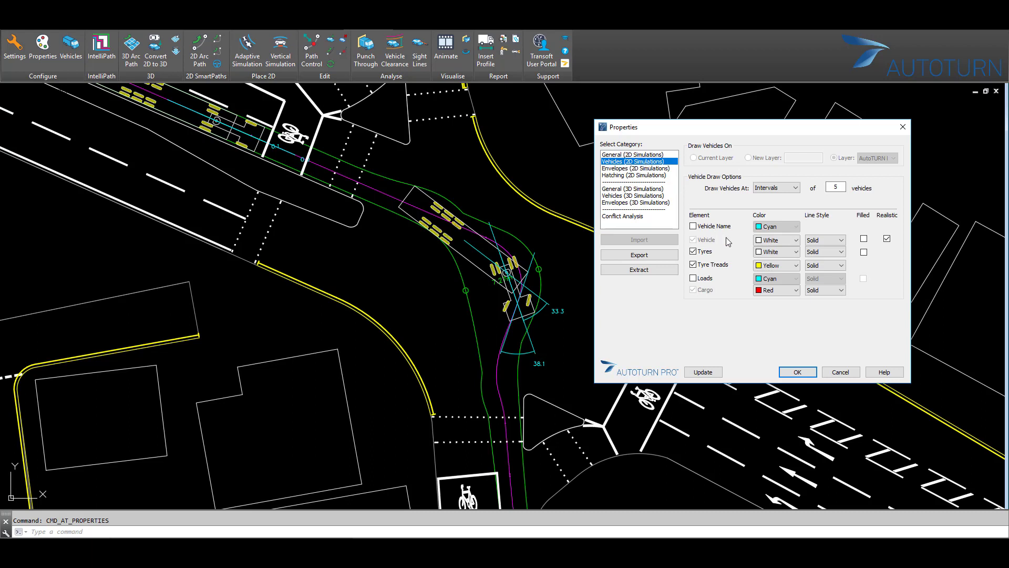
left_click(783, 240)
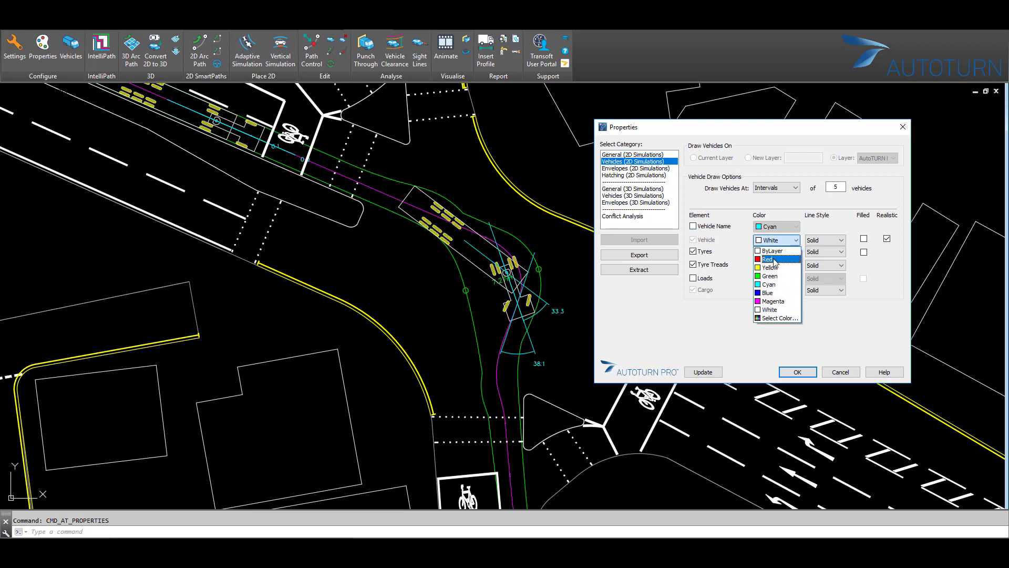
left_click(774, 261)
left_click(863, 238)
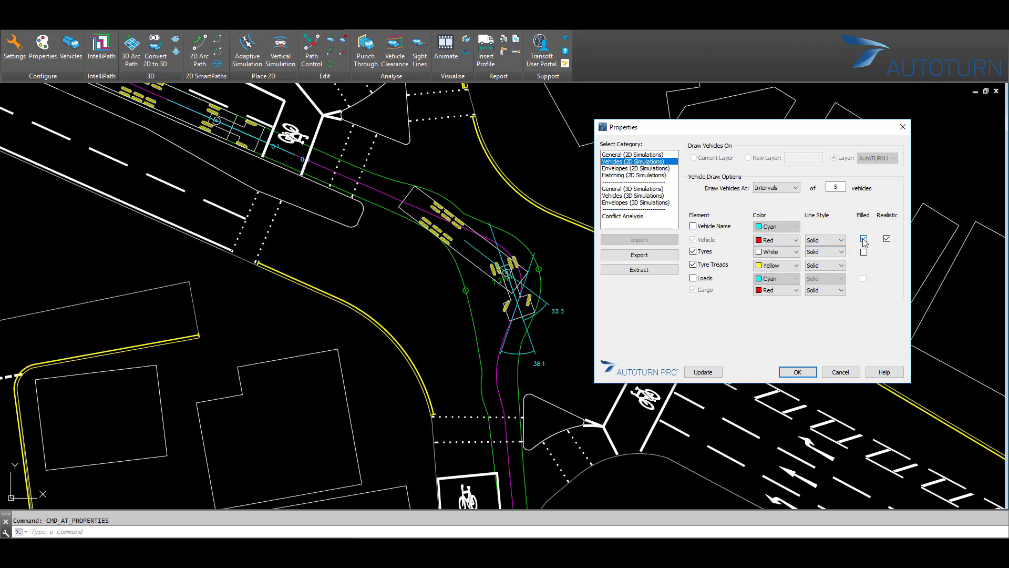
left_click(639, 169)
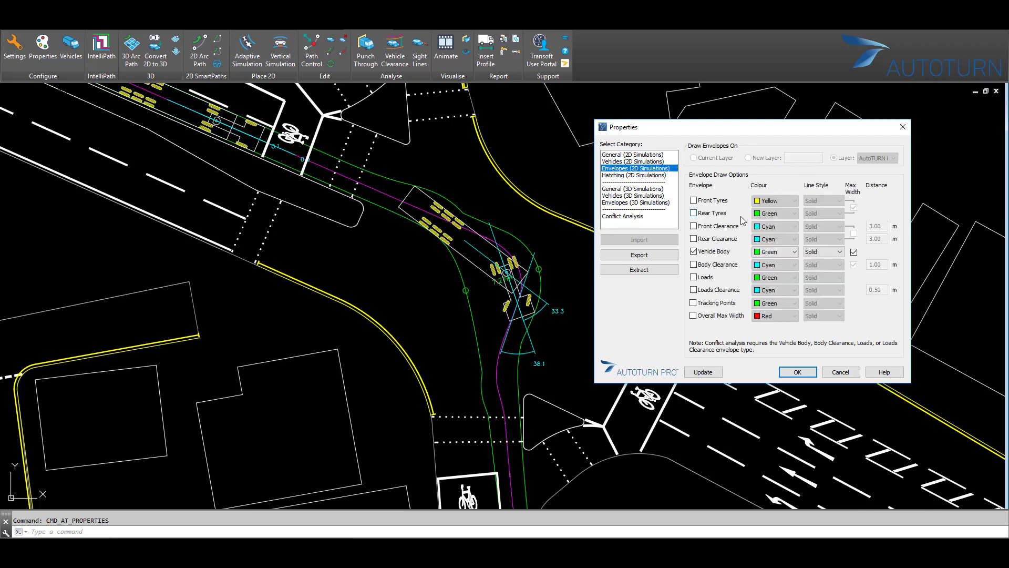
left_click(651, 176)
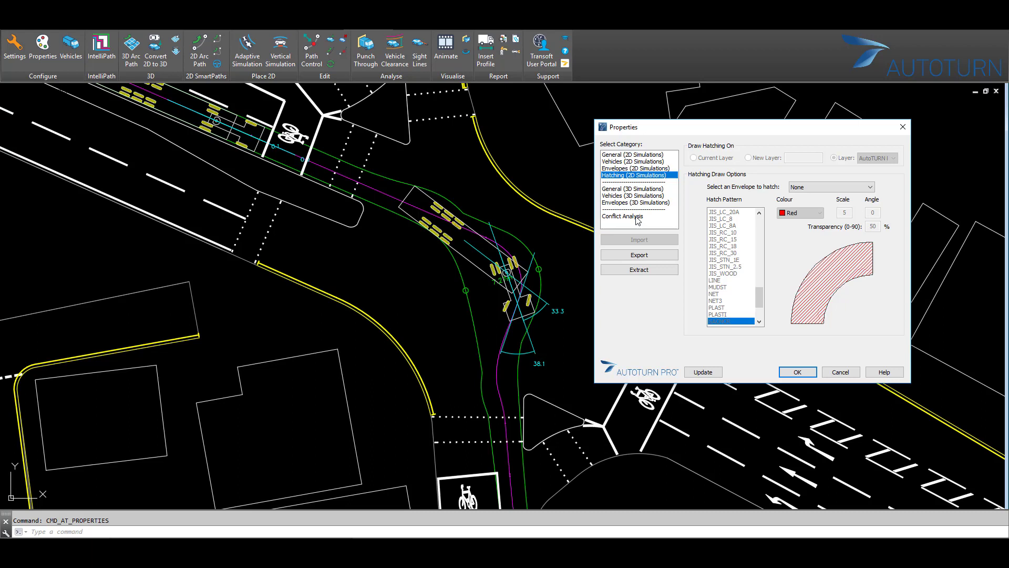
Enable a Red Body Clearance envelope at 0.50 m and update the simulation.
left_click(646, 168)
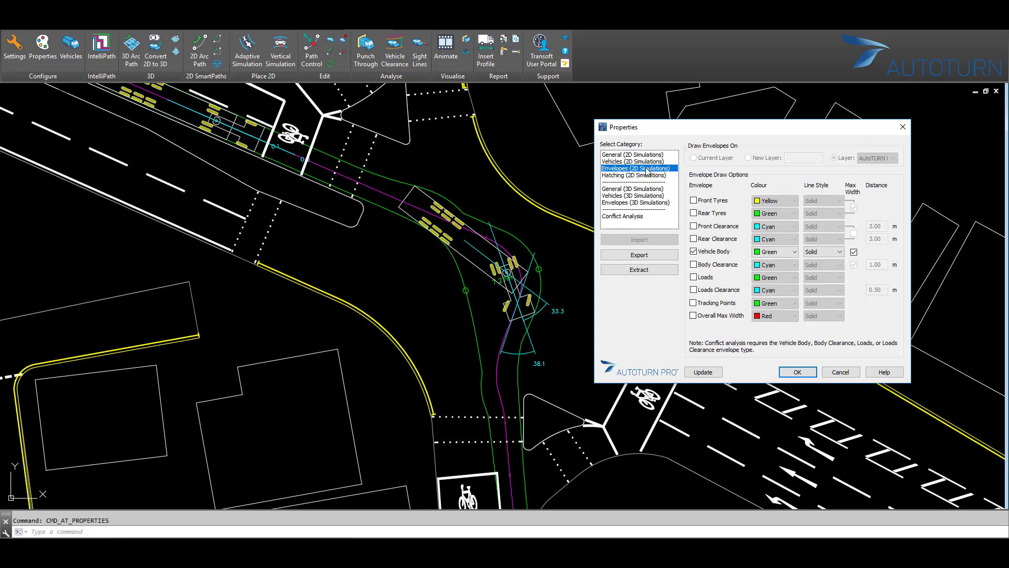
left_click(707, 268)
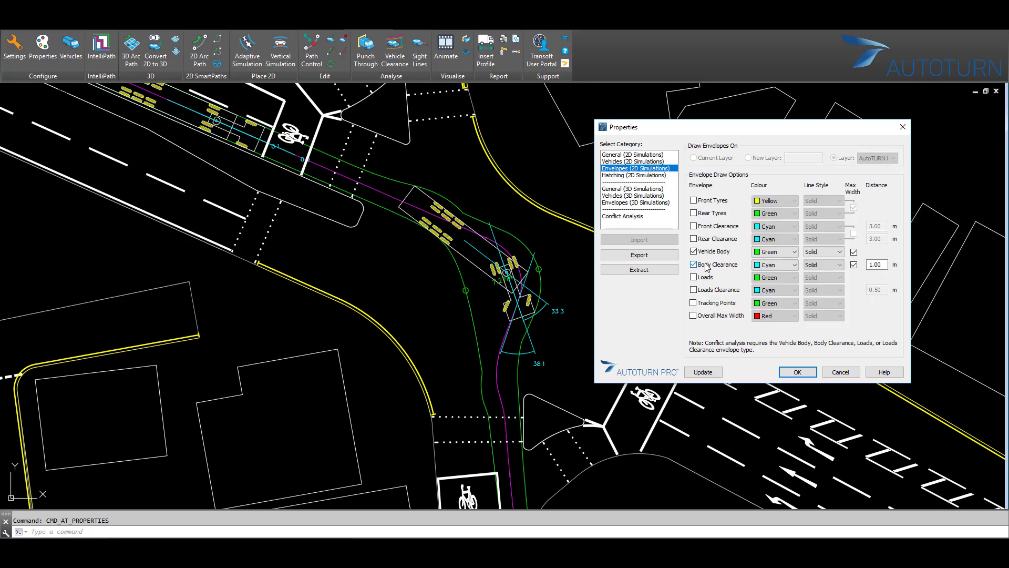
left_click(792, 267)
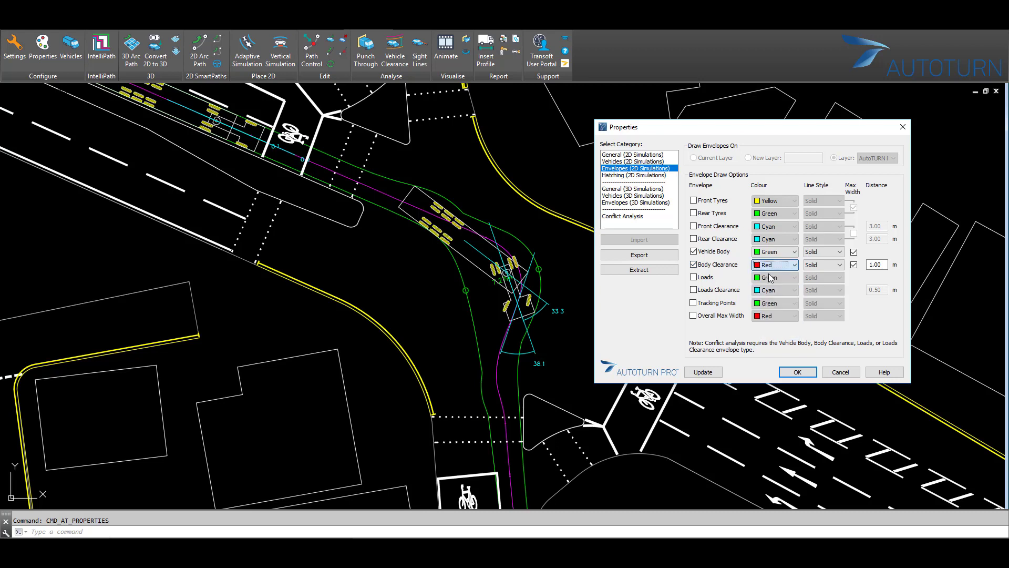
left_click(777, 275)
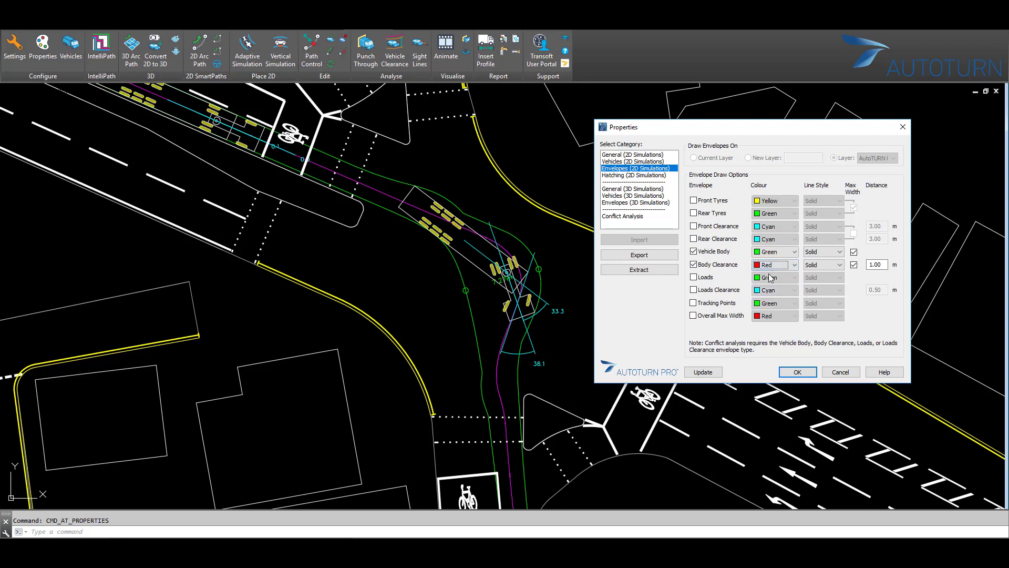
double_click(875, 263)
type("0.5")
left_click(703, 372)
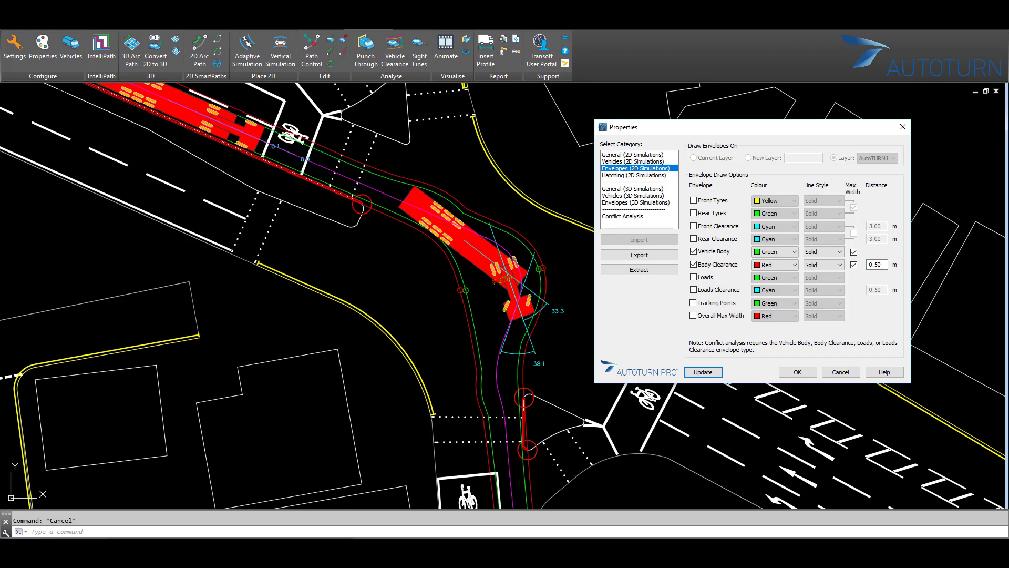
Hatch the Vehicle Body envelope with the SOLID pattern, update the simulation and close Properties.
left_click(652, 177)
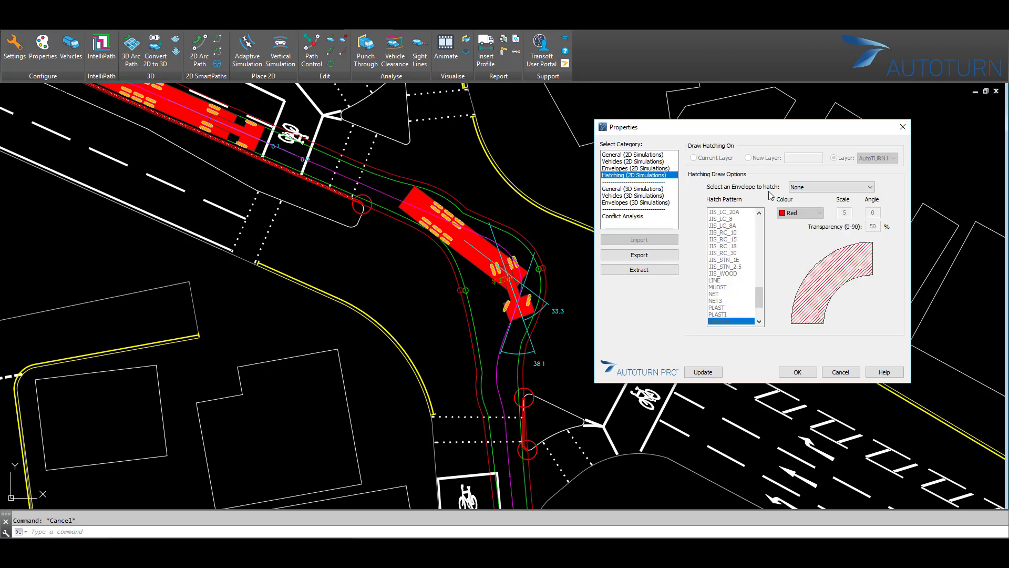
left_click(831, 191)
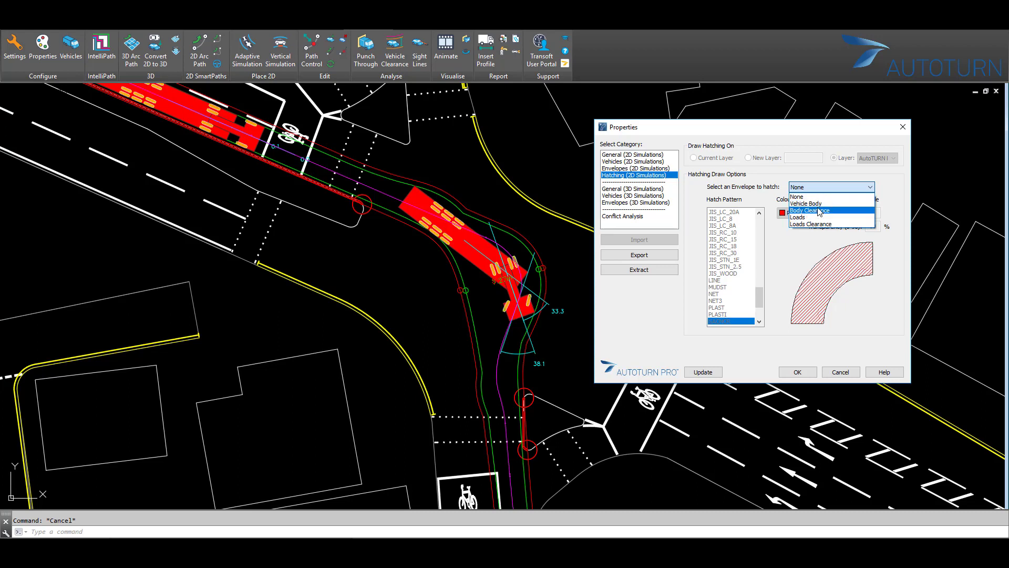
left_click(817, 204)
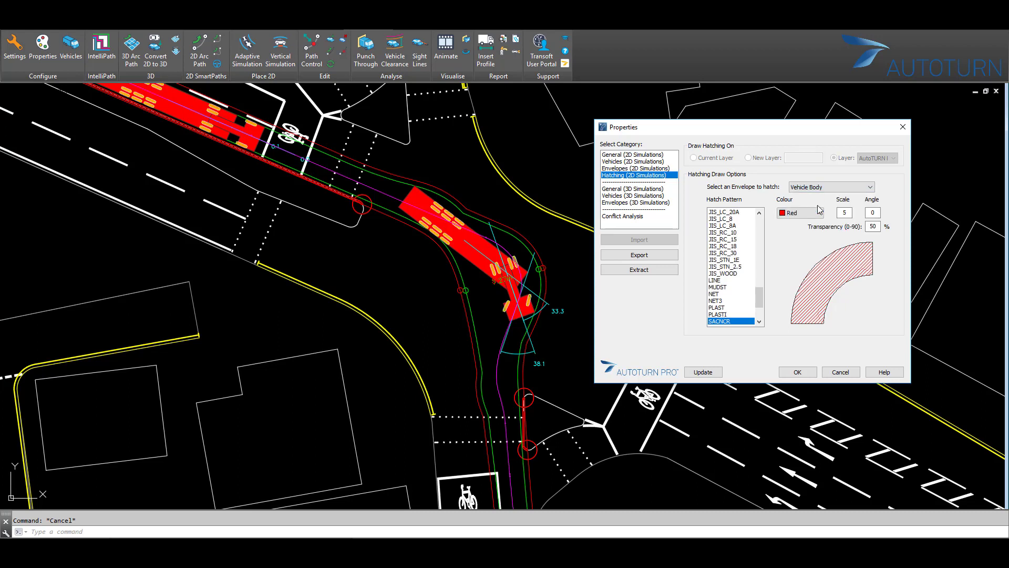
left_click(759, 321)
left_click(733, 321)
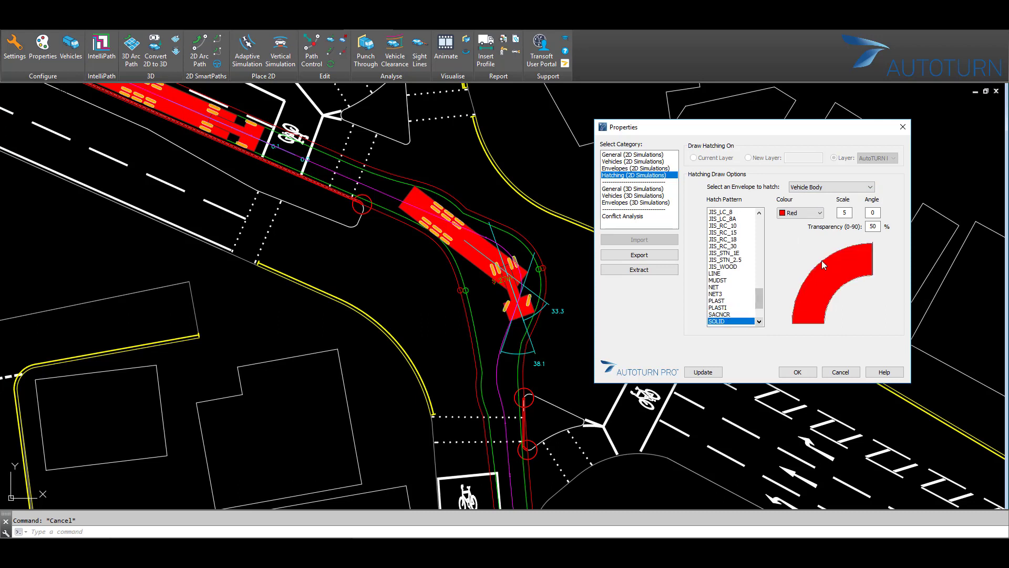
left_click(703, 372)
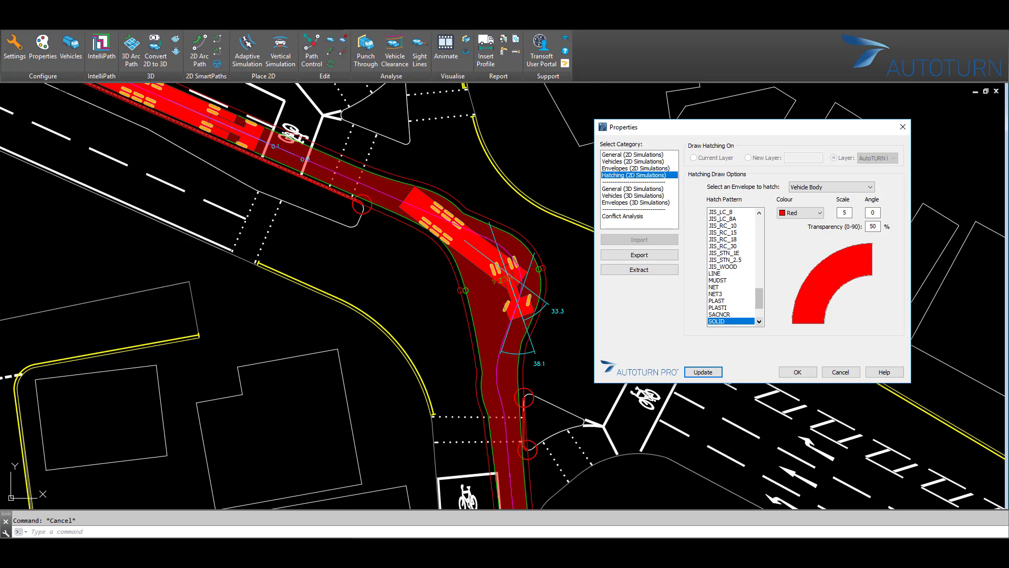
left_click(796, 371)
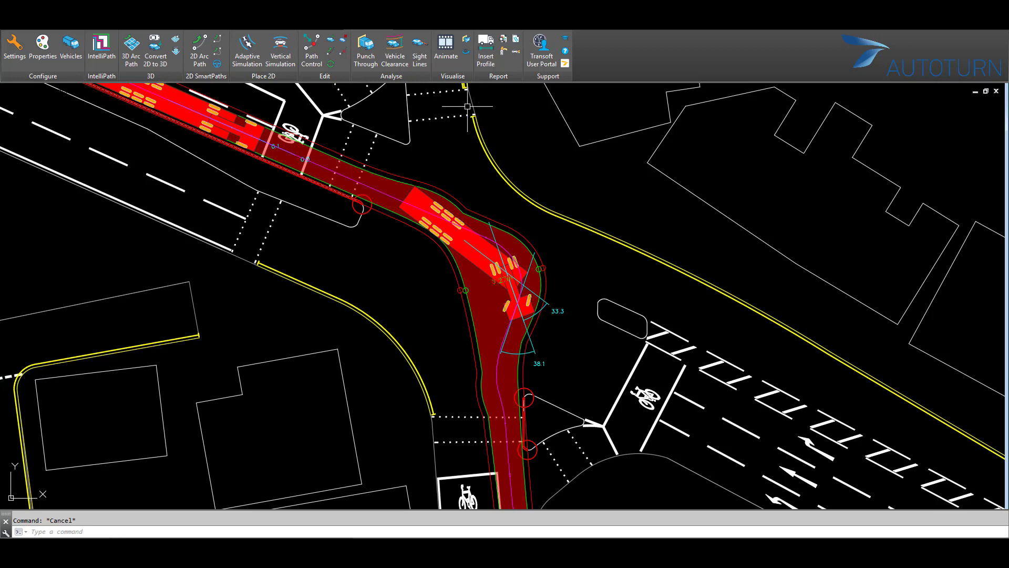
Start a horizontal sight line analysis on the red swept path with a right-side driver's eye.
left_click(419, 66)
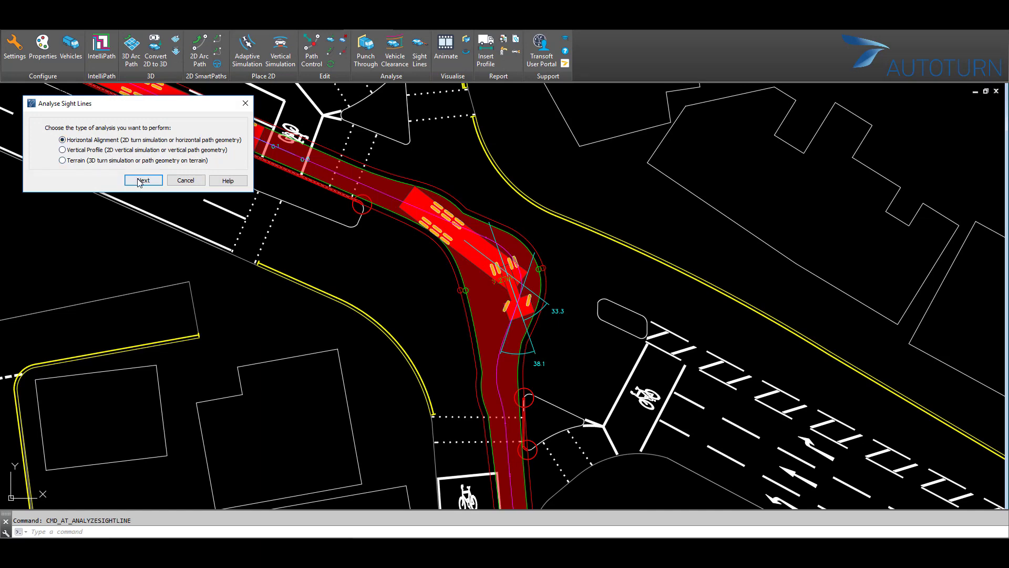
left_click(141, 180)
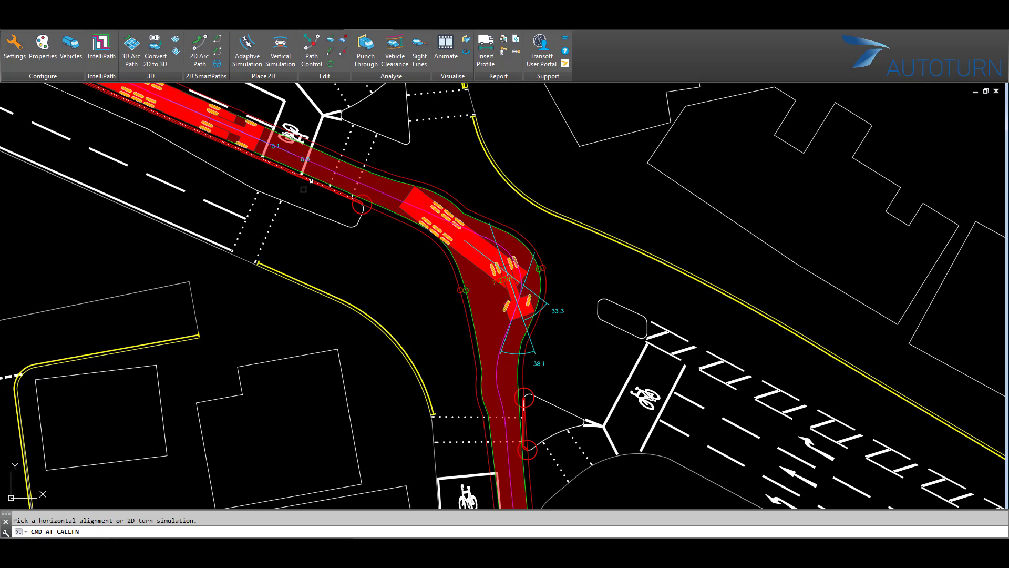
left_click(345, 194)
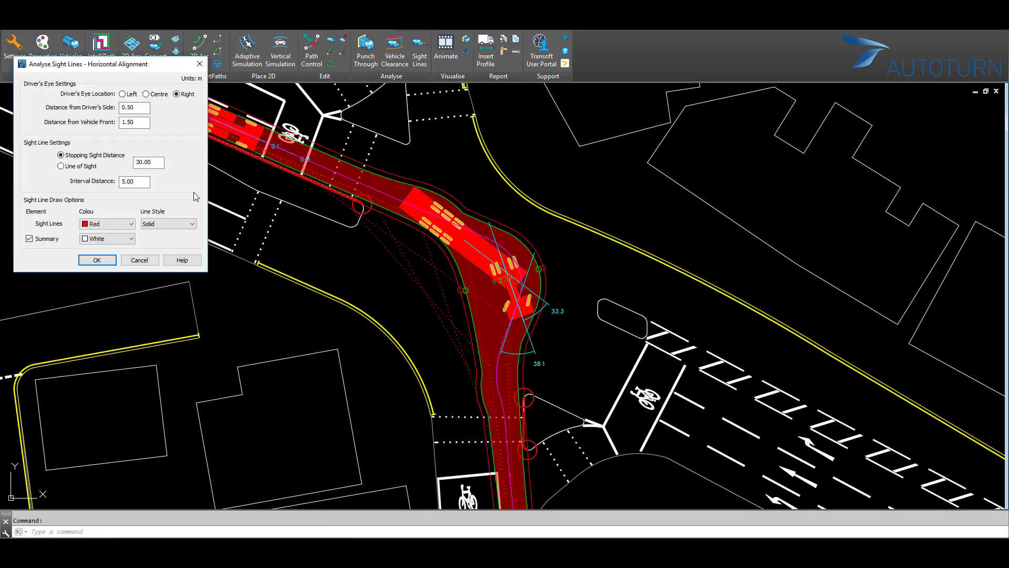
left_click(145, 94)
left_click(176, 95)
Measure as Line of Sight with a 25 m sight distance and 10 m interval.
left_click(84, 166)
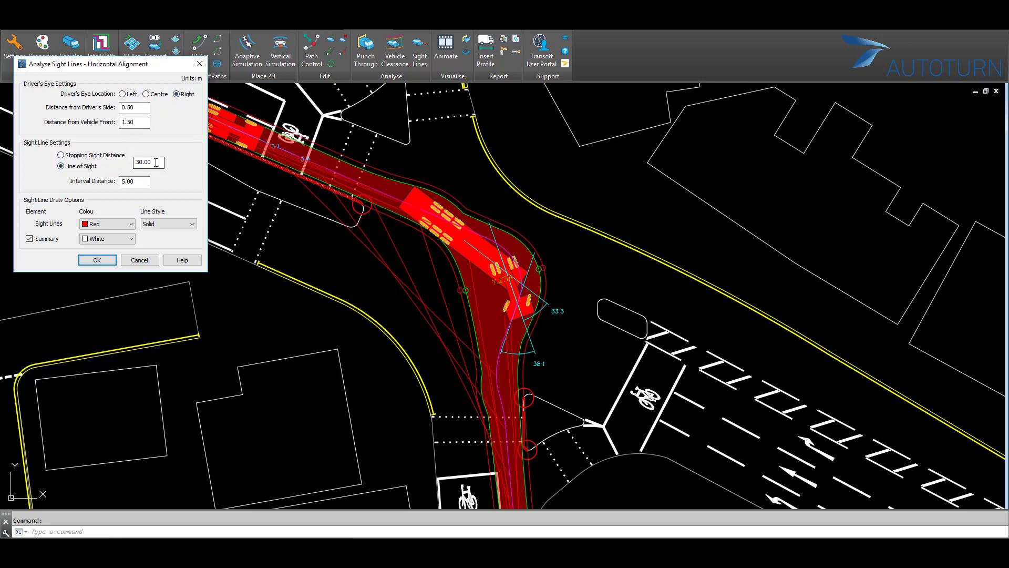
left_click_drag(154, 162, 132, 163)
type("25")
left_click(138, 183)
left_click_drag(120, 182, 119, 182)
type("10")
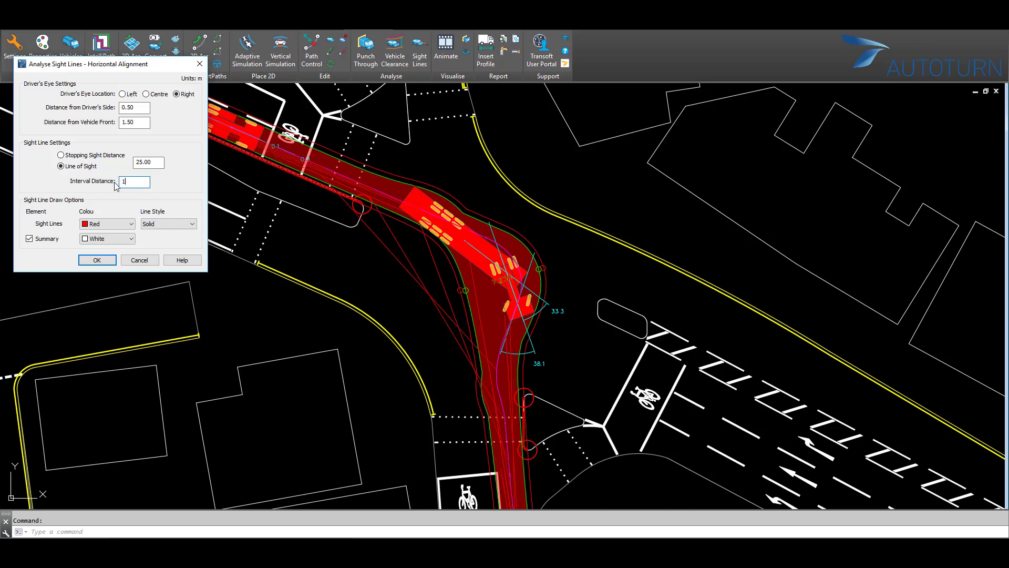
left_click(151, 163)
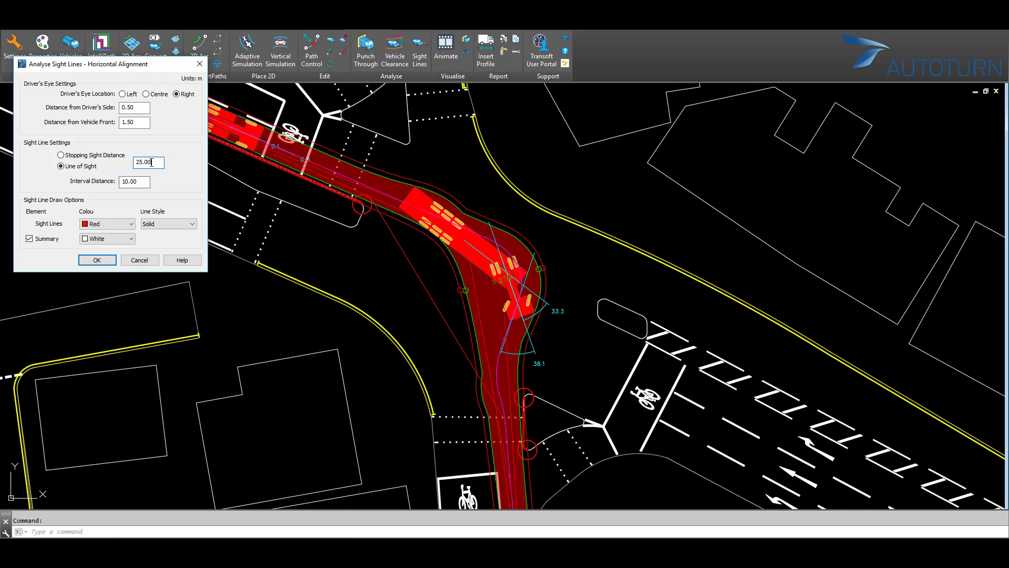
Make the sight lines blue and dotted, and apply the settings.
left_click(131, 224)
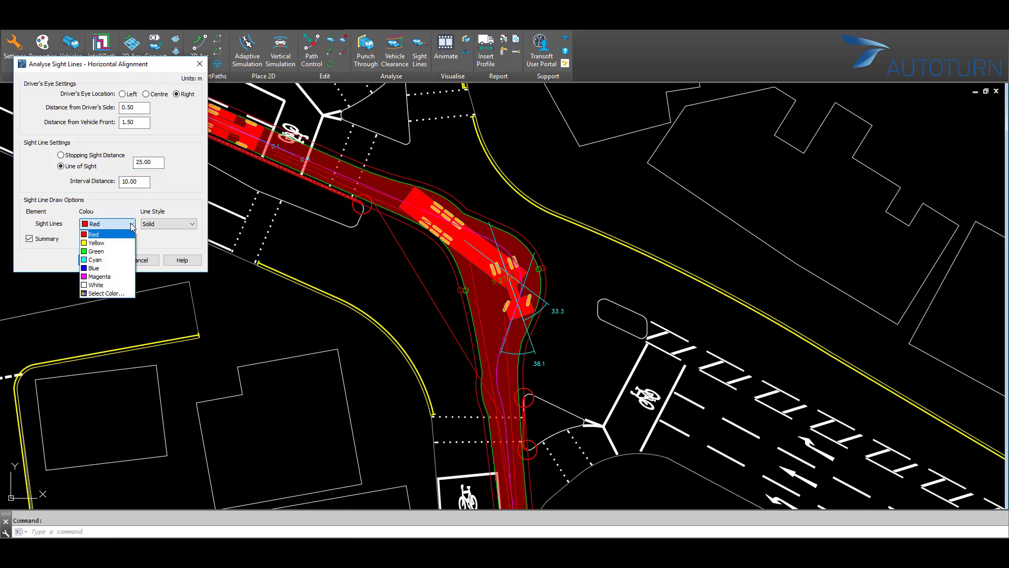
left_click(108, 269)
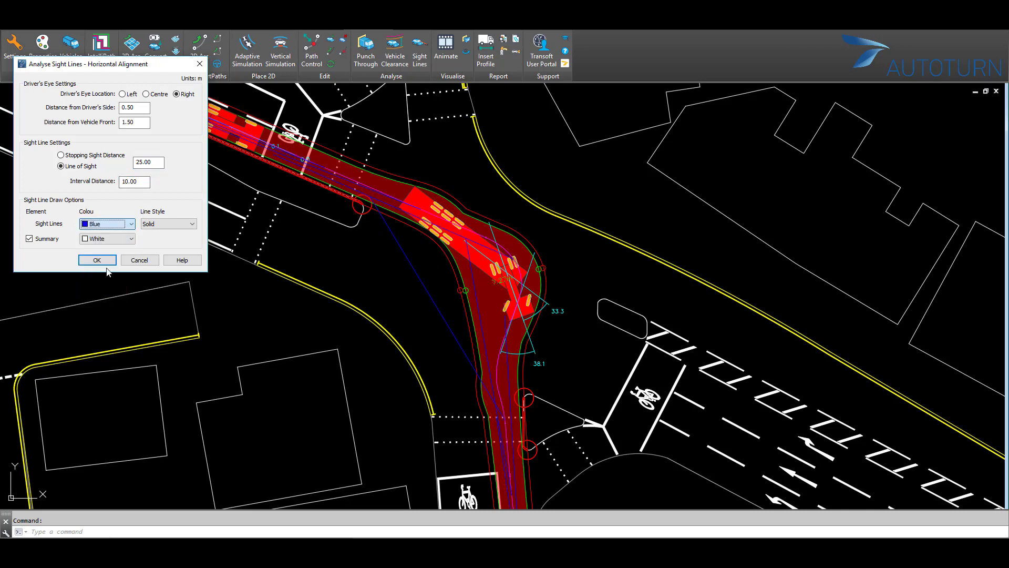
left_click(191, 225)
left_click(149, 242)
left_click(107, 258)
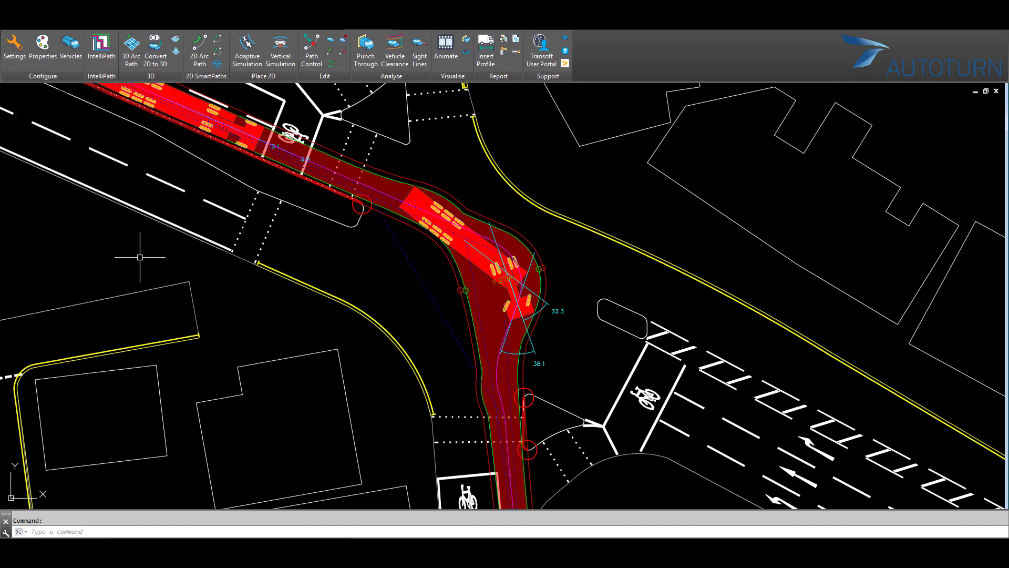
Insert the current Artic vehicle's profile right of the layout and check it beside the other profiles.
scroll(157, 263, "down", 6)
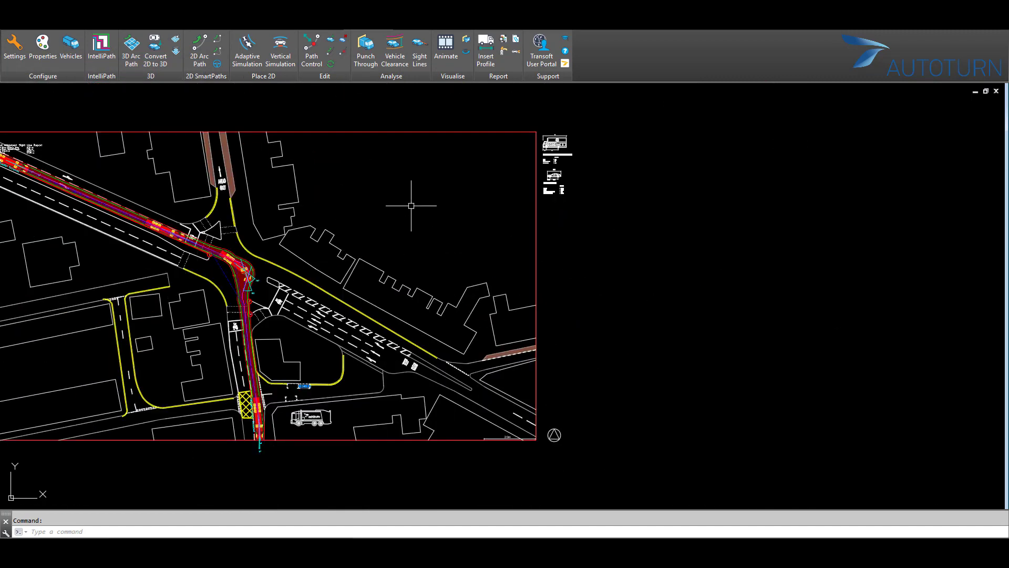
left_click(485, 53)
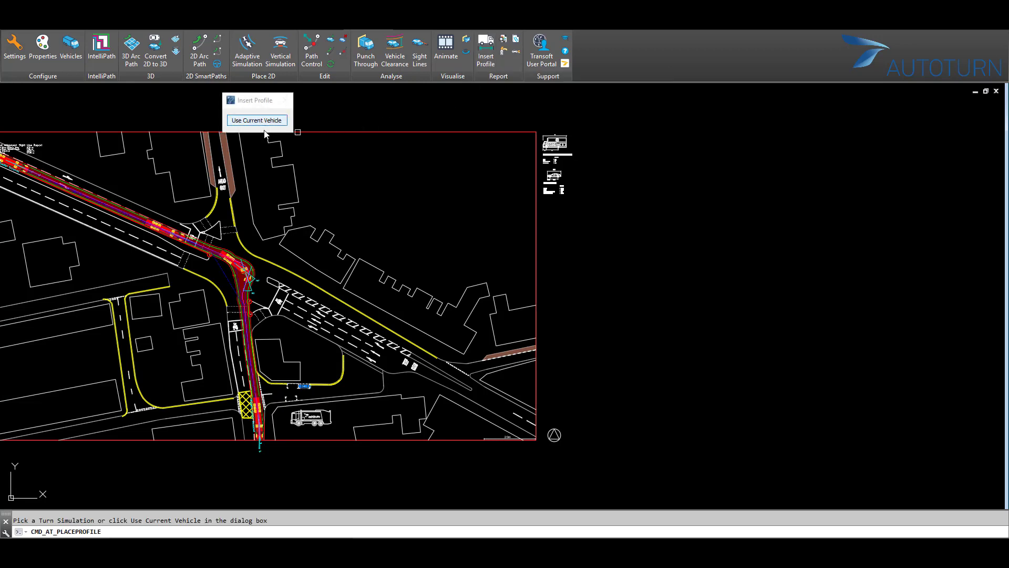
left_click(241, 260)
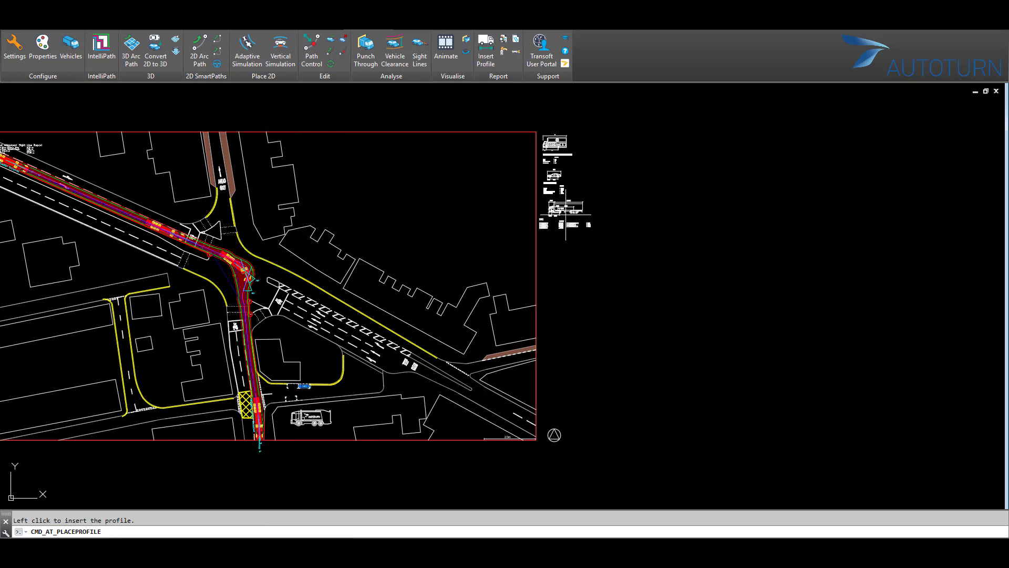
left_click(566, 215)
scroll(566, 215, "up", 8)
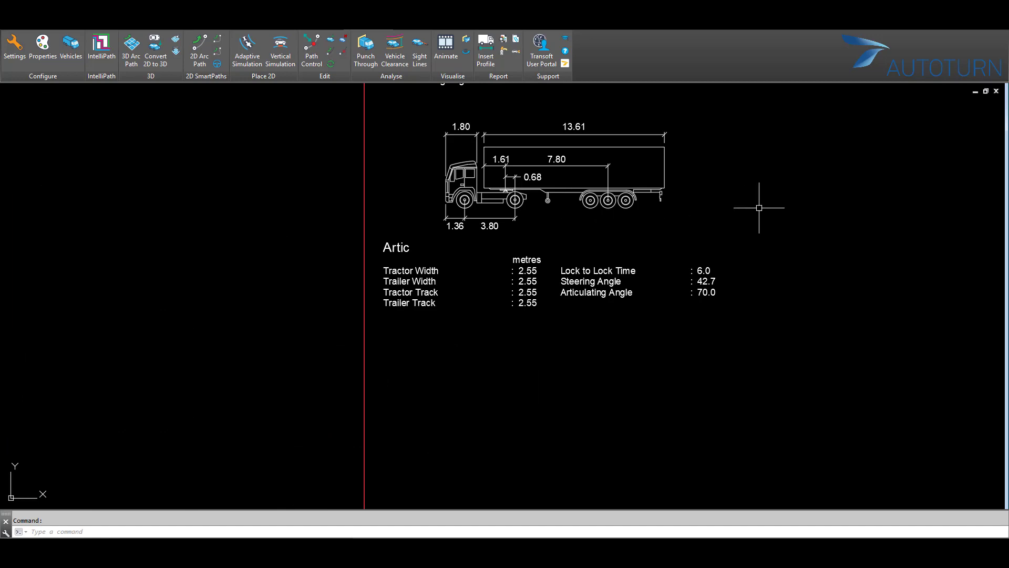
scroll(759, 208, "down", 6)
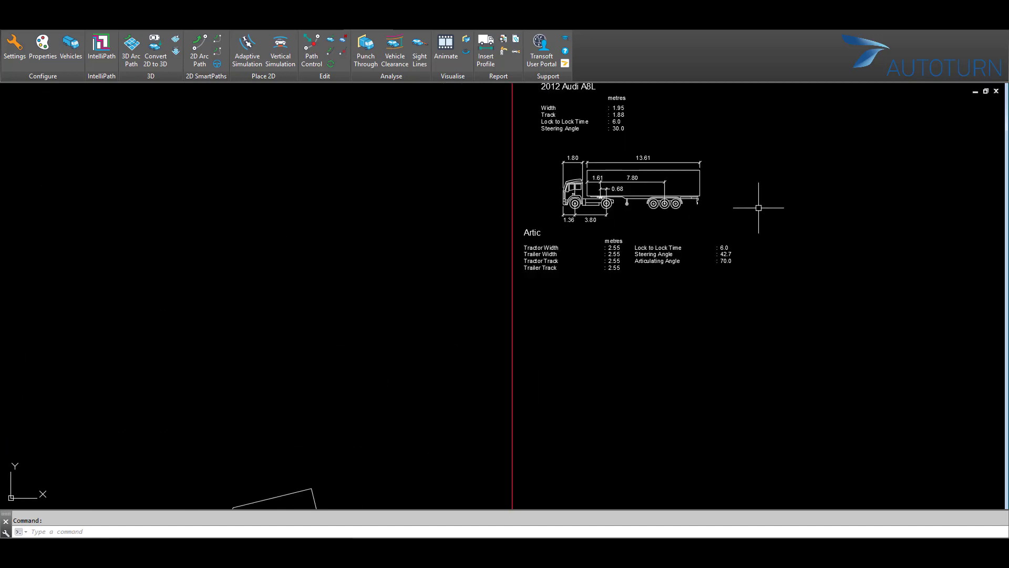
middle_click_drag(762, 209, 465, 293)
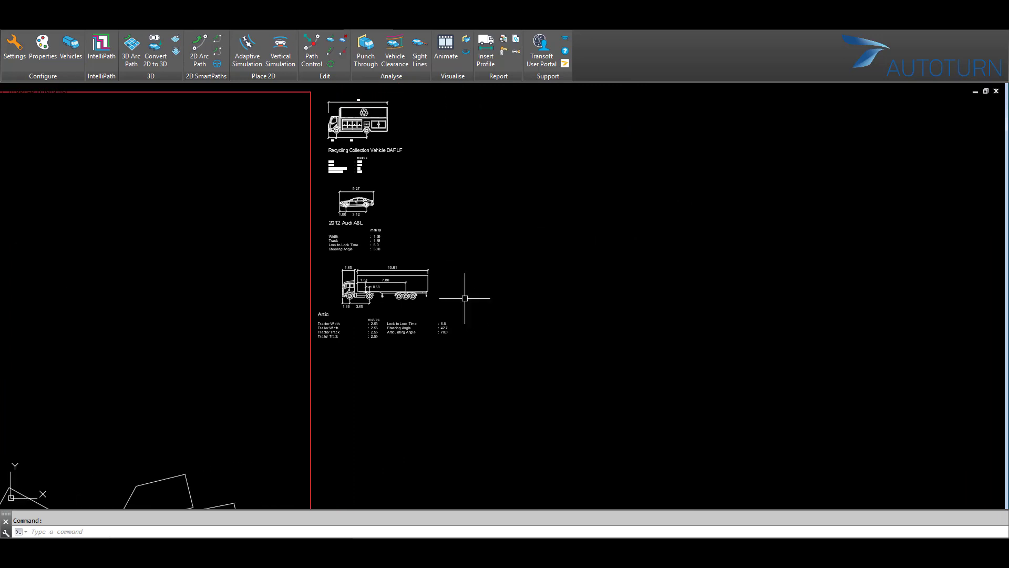
Set the Artic turn template to omit the 180° sweep and use the AutoTURN Paths layer.
left_click(504, 52)
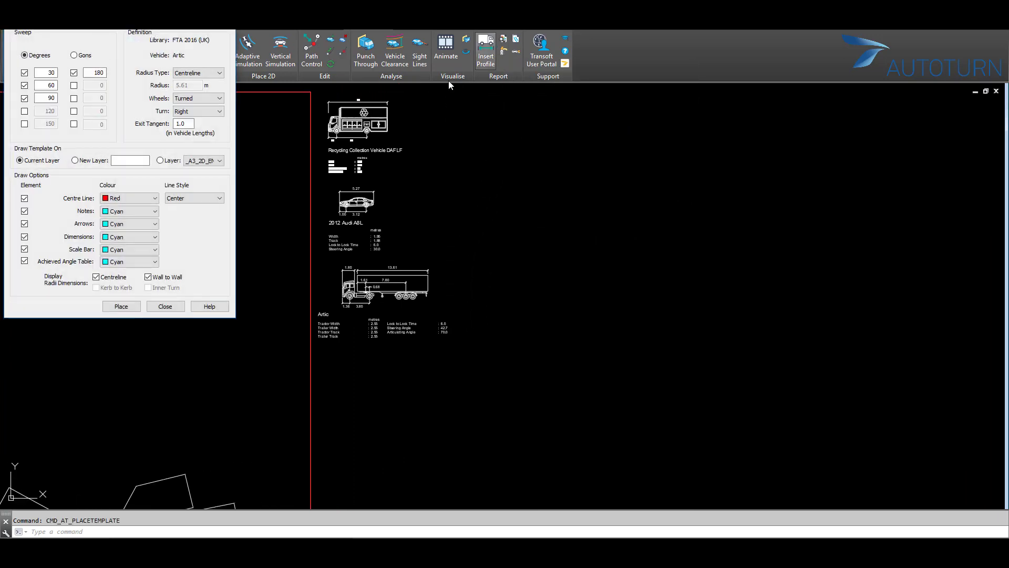
left_click(74, 73)
left_click(218, 162)
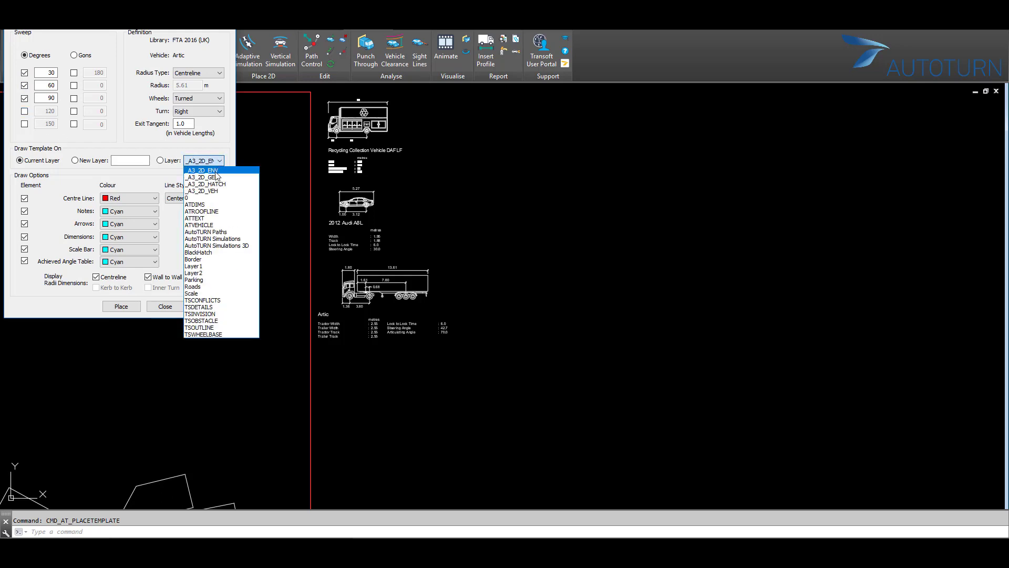
left_click(211, 233)
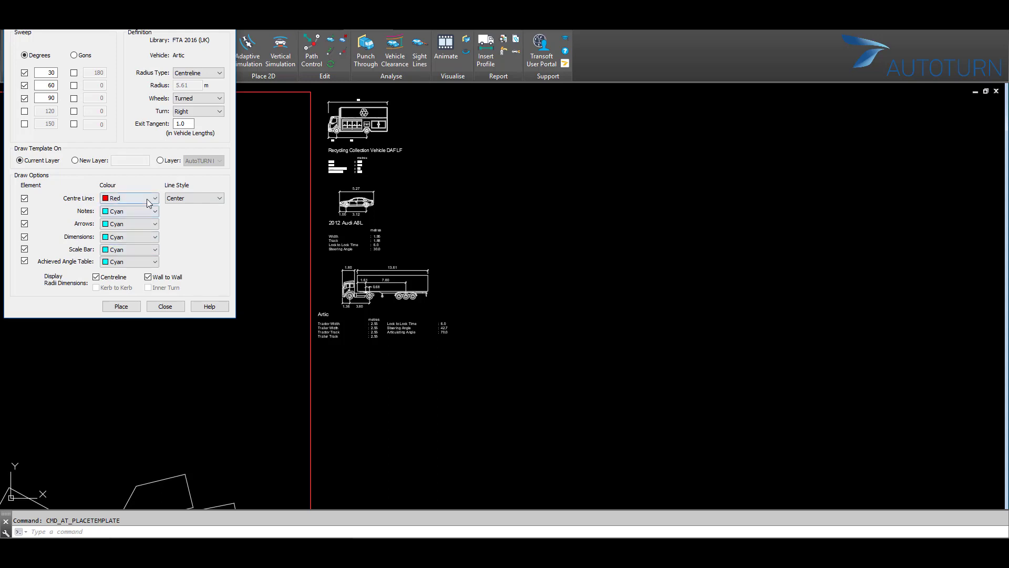
left_click(127, 305)
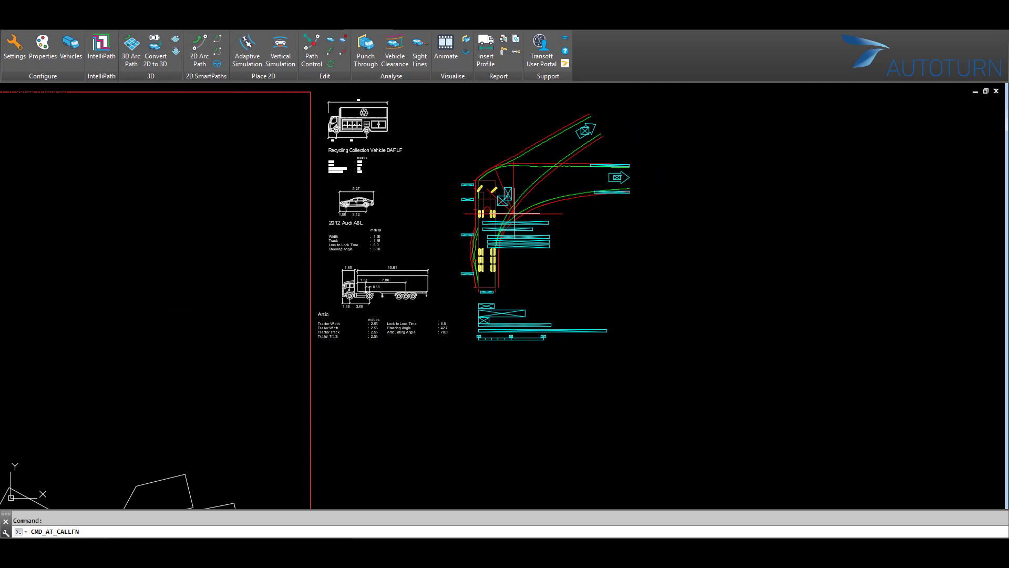
Place the Artic turn template beside the profiles and its grade template below it.
left_click(526, 209)
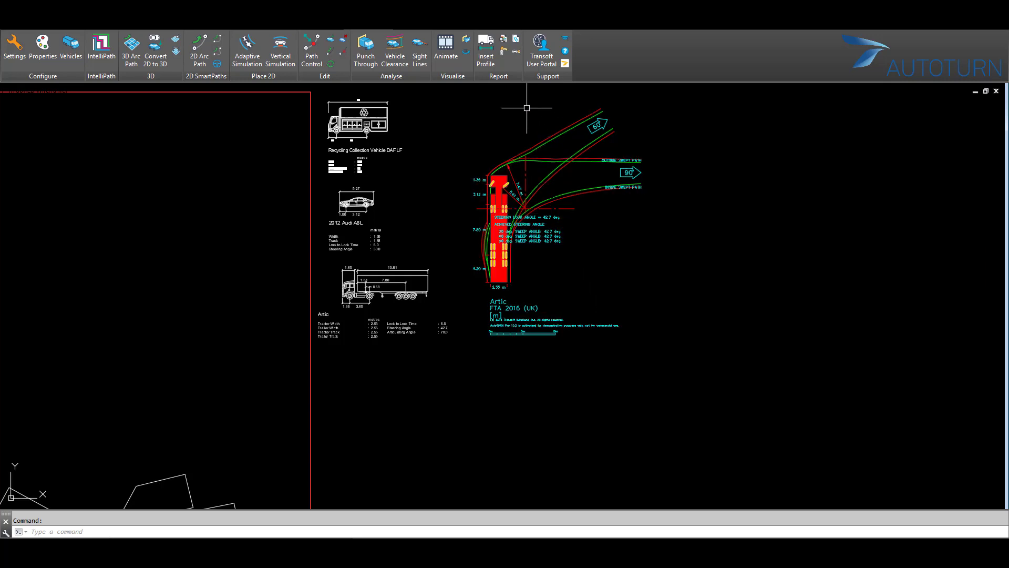
left_click(516, 53)
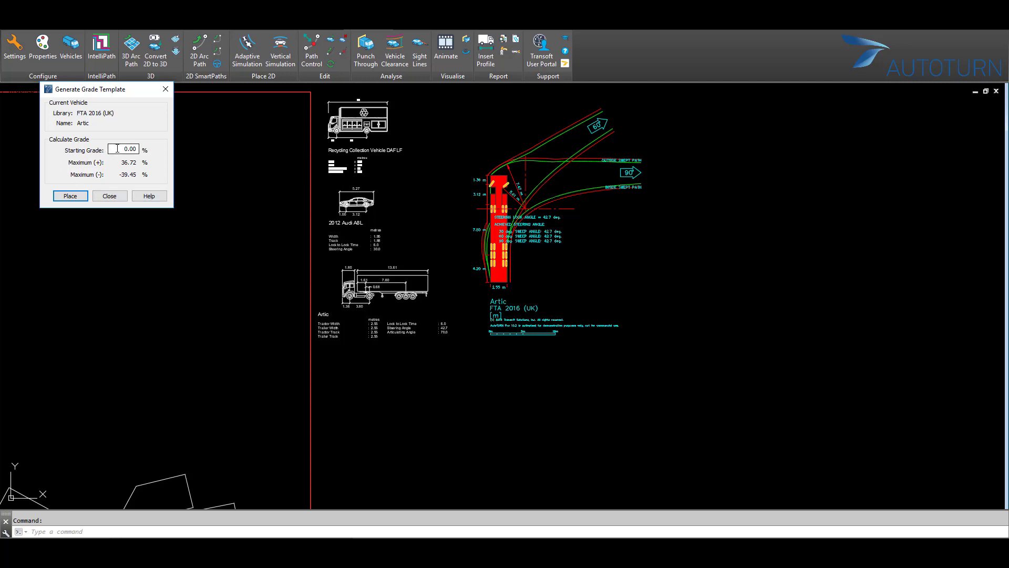
left_click(118, 149)
left_click(109, 196)
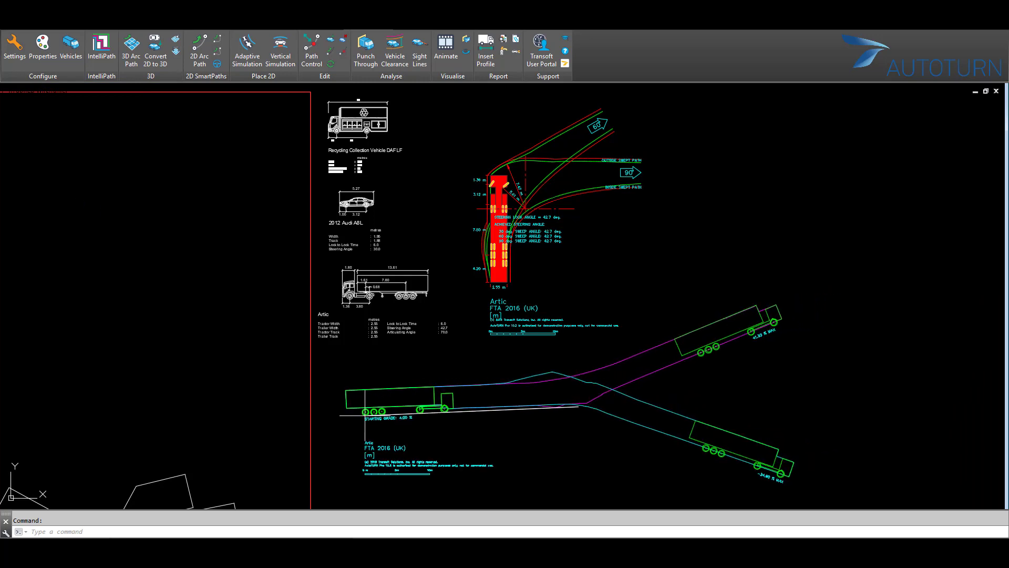
left_click(362, 414)
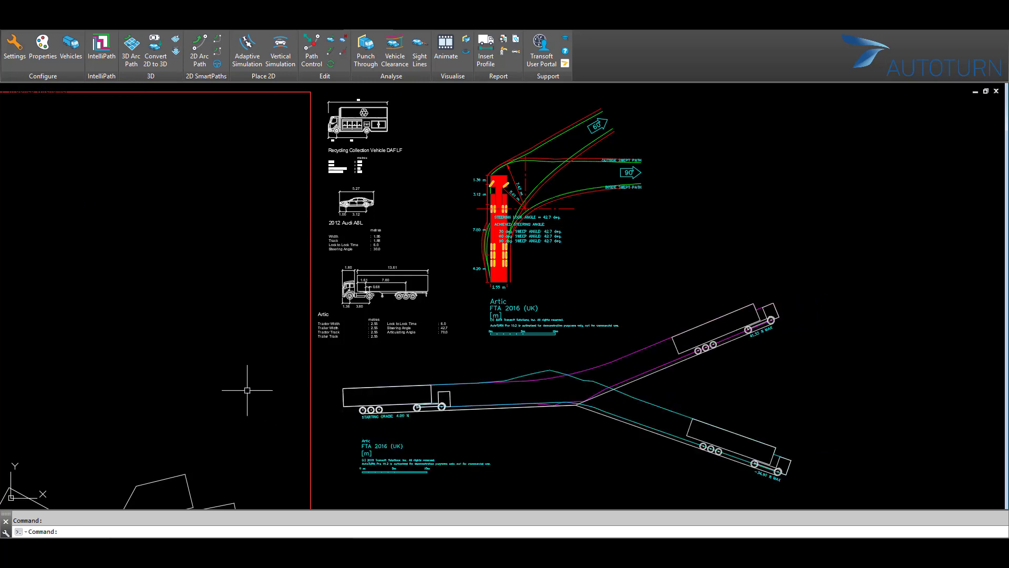